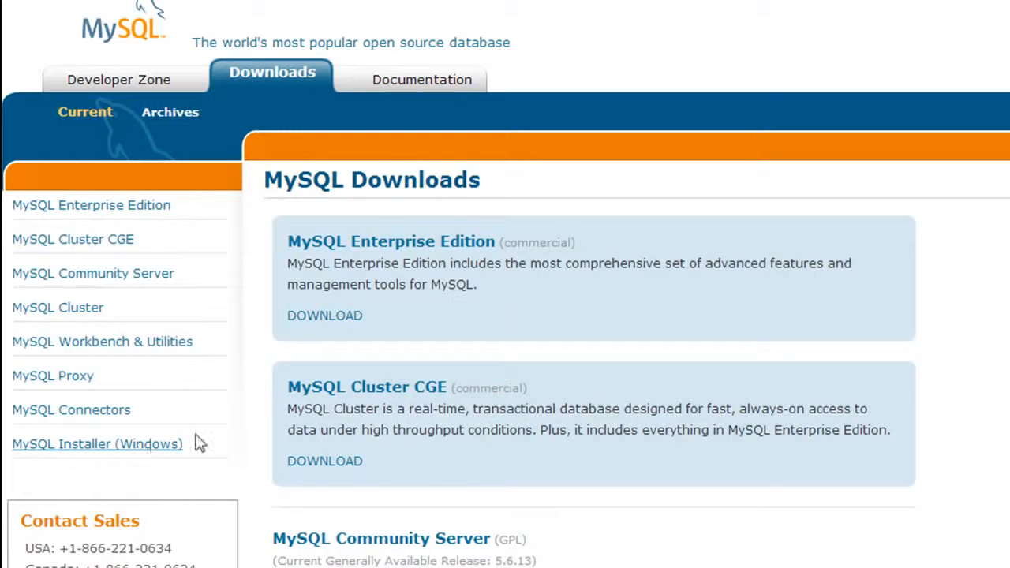
# Step: Find MySQL Installer among the MySQL downloads and open its download page
pyautogui.scroll(-8, 977, 378)
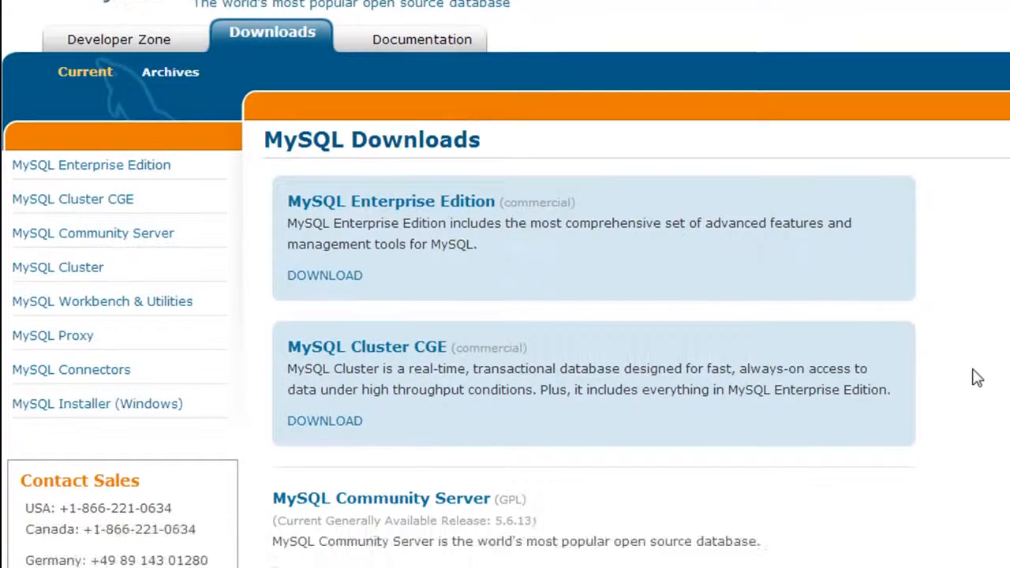
pyautogui.scroll(-7, 977, 378)
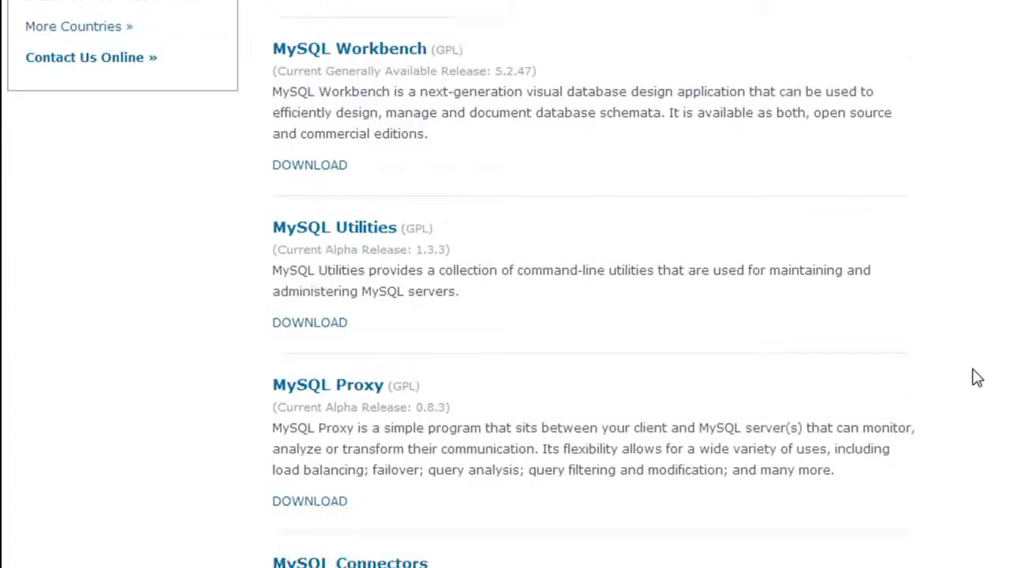
pyautogui.scroll(-11, 977, 378)
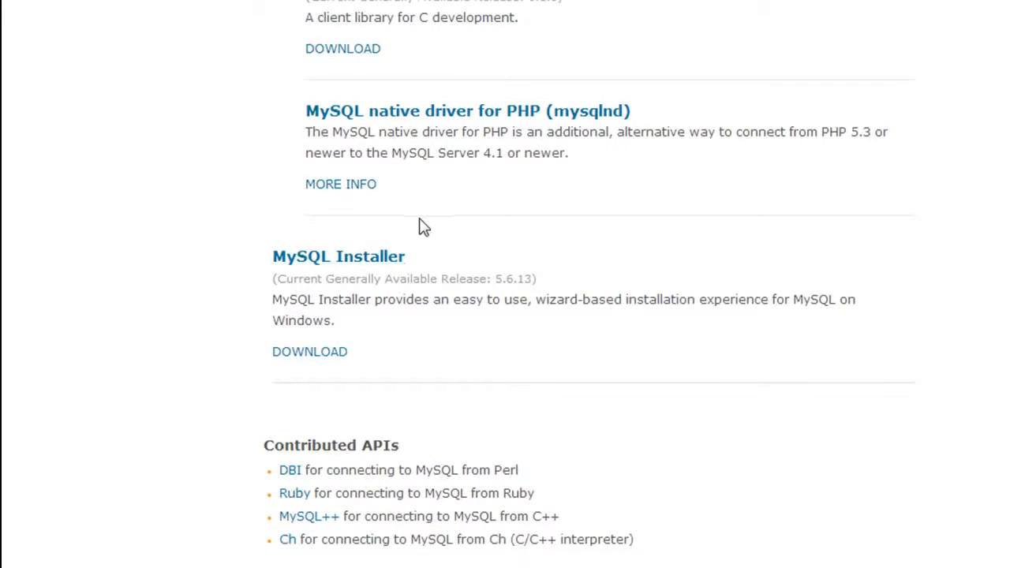
pyautogui.click(340, 259)
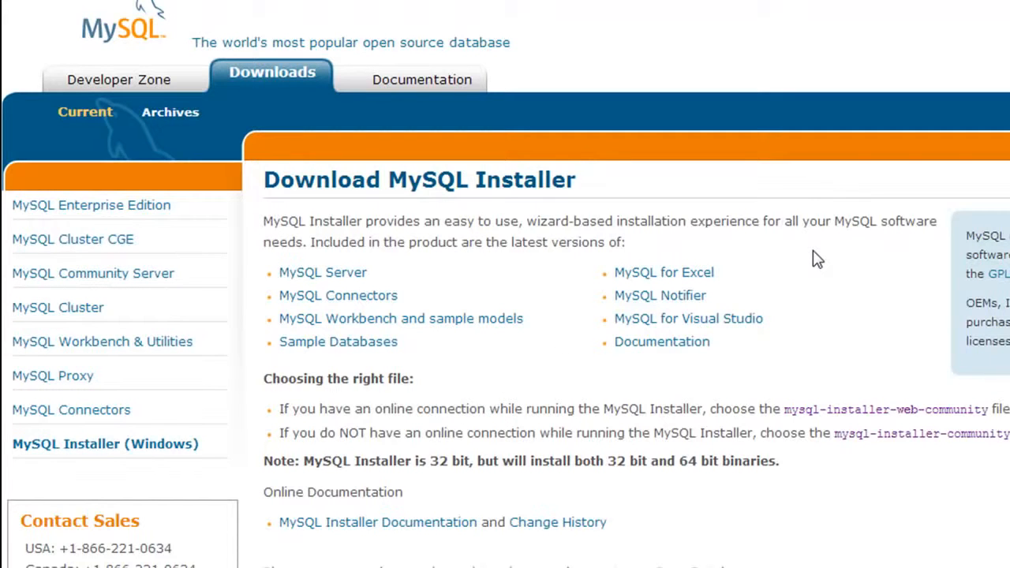
# Step: Choose the 182.4M Windows (x86, 32-bit) MSI Installer for download and find the option to start it without an account
pyautogui.scroll(-4, 804, 302)
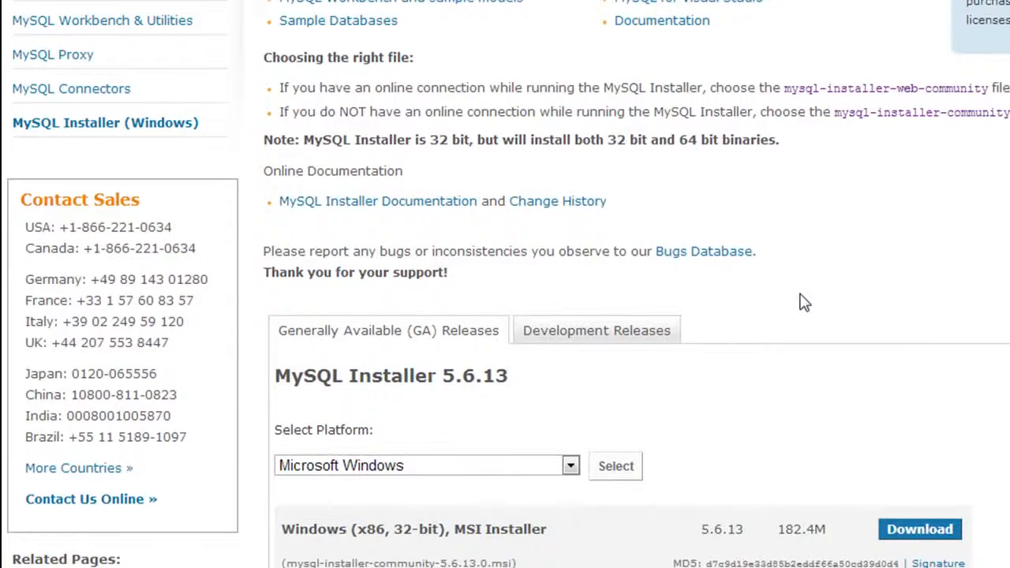
pyautogui.scroll(-1, 887, 427)
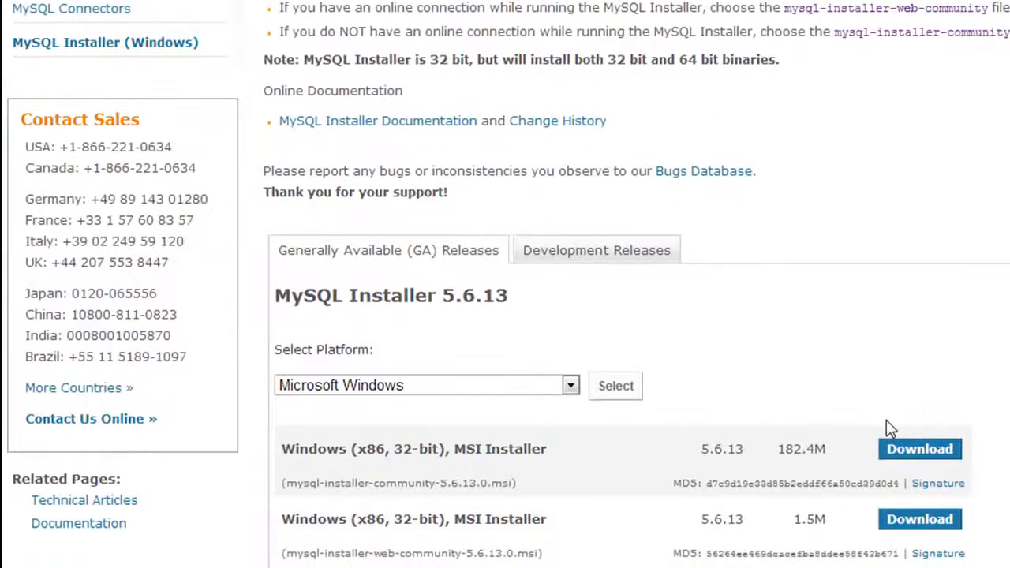
pyautogui.click(914, 450)
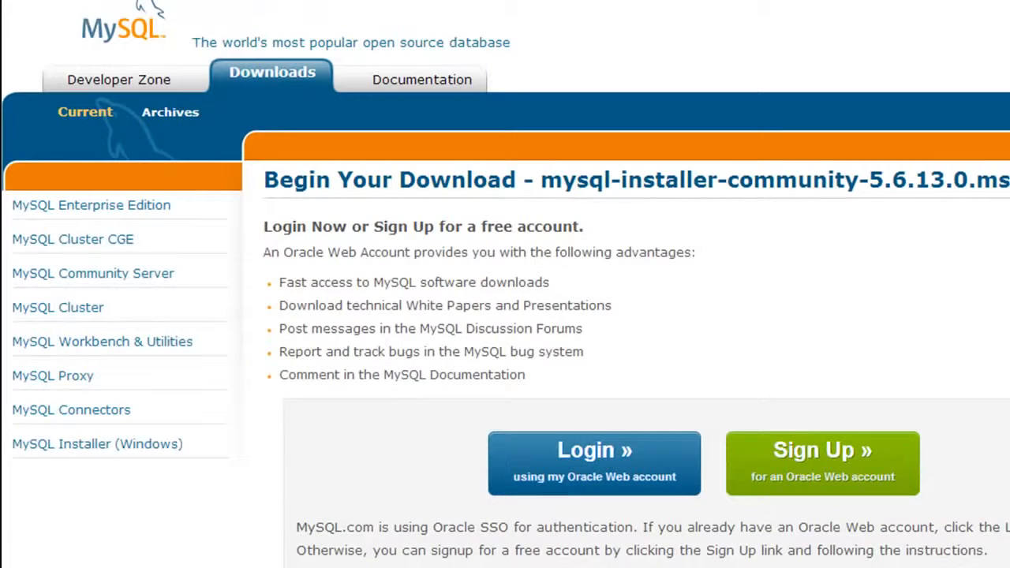
pyautogui.scroll(-4, 505, 284)
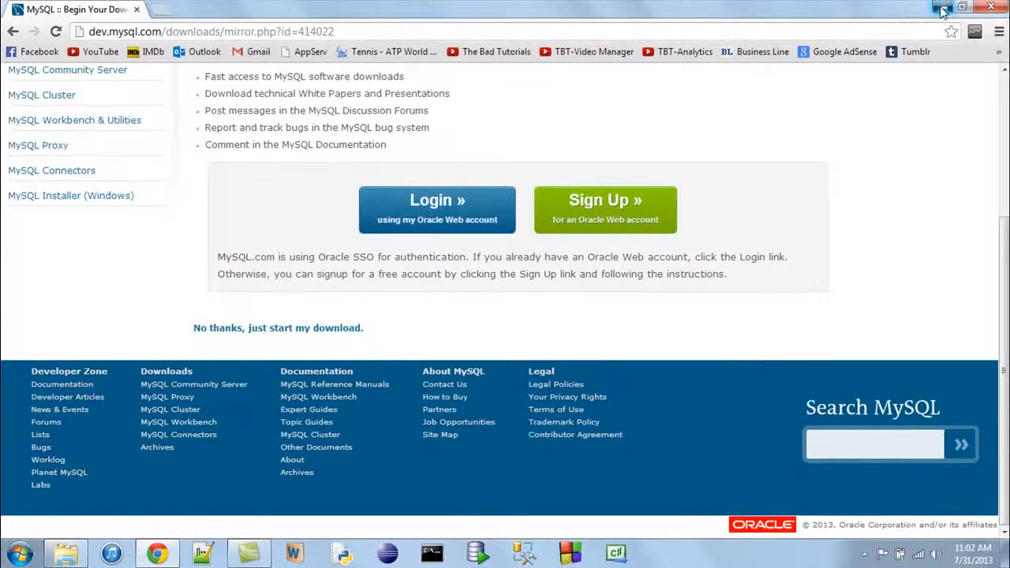
# Step: Switch from the browser to the Downloads folder and run mysql-installer-community-5.5.32.2
pyautogui.click(943, 8)
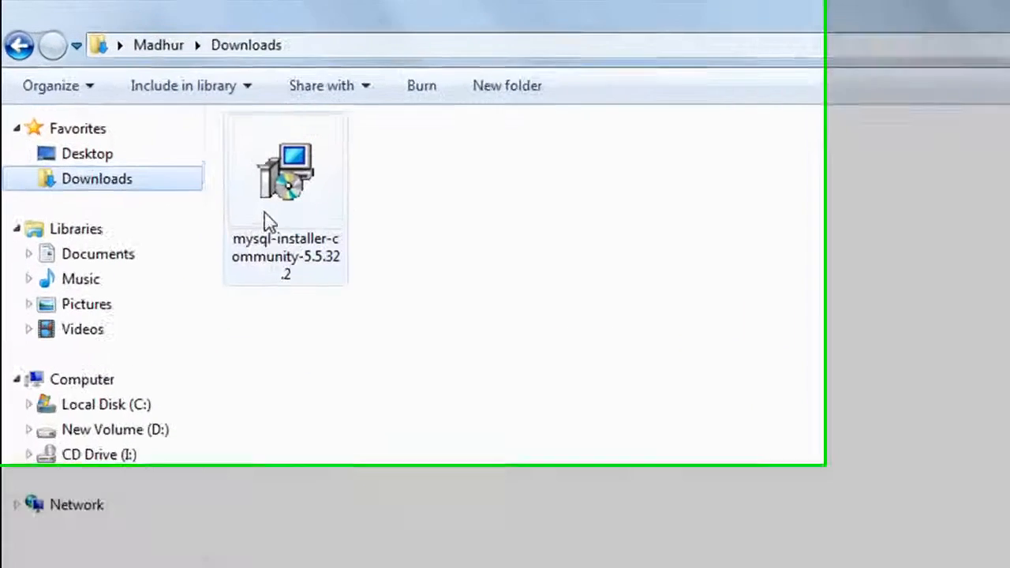
pyautogui.click(162, 131)
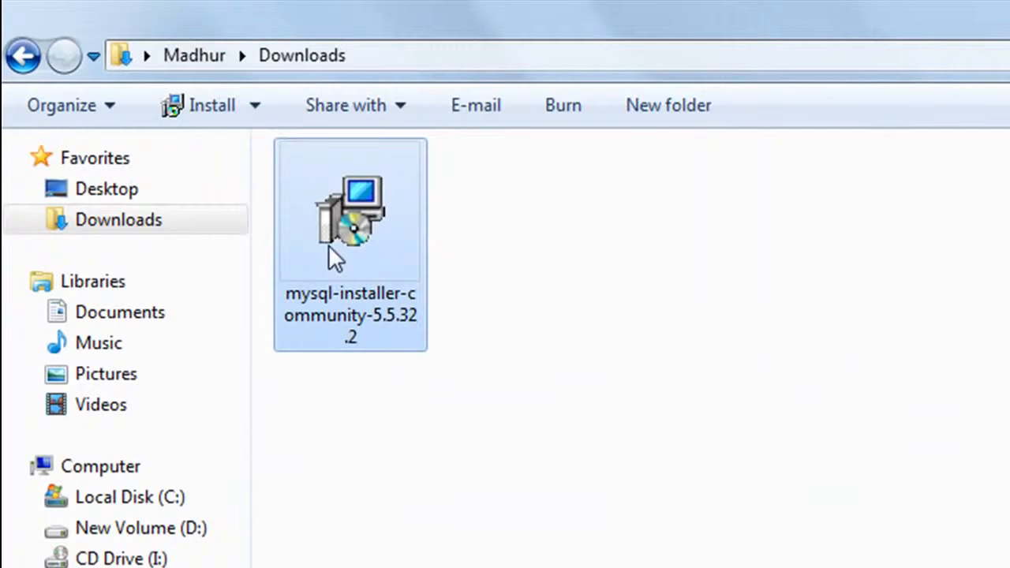
pyautogui.doubleClick(386, 253)
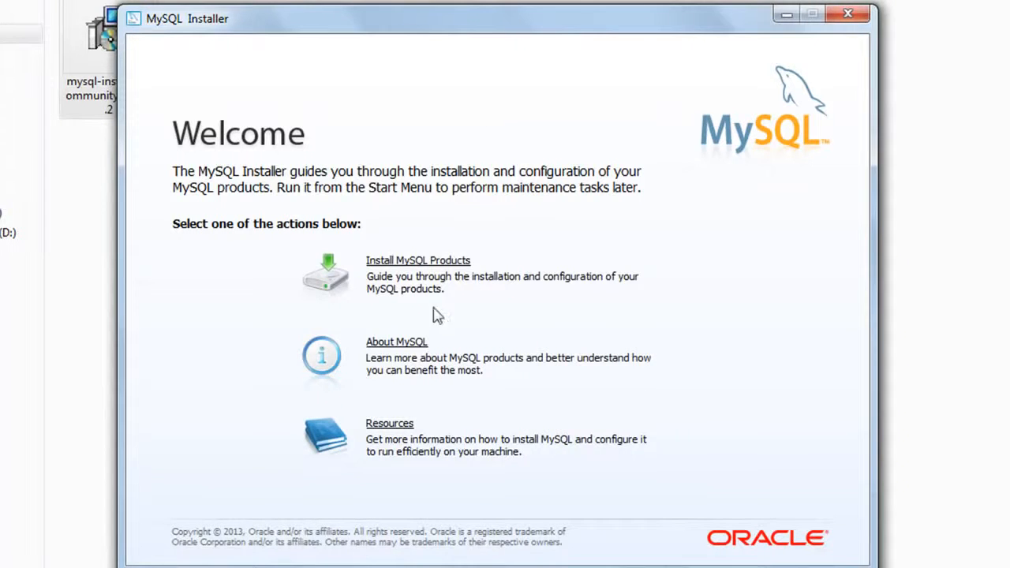
# Step: Start installing MySQL products and run the check for newer product versions
pyautogui.click(443, 271)
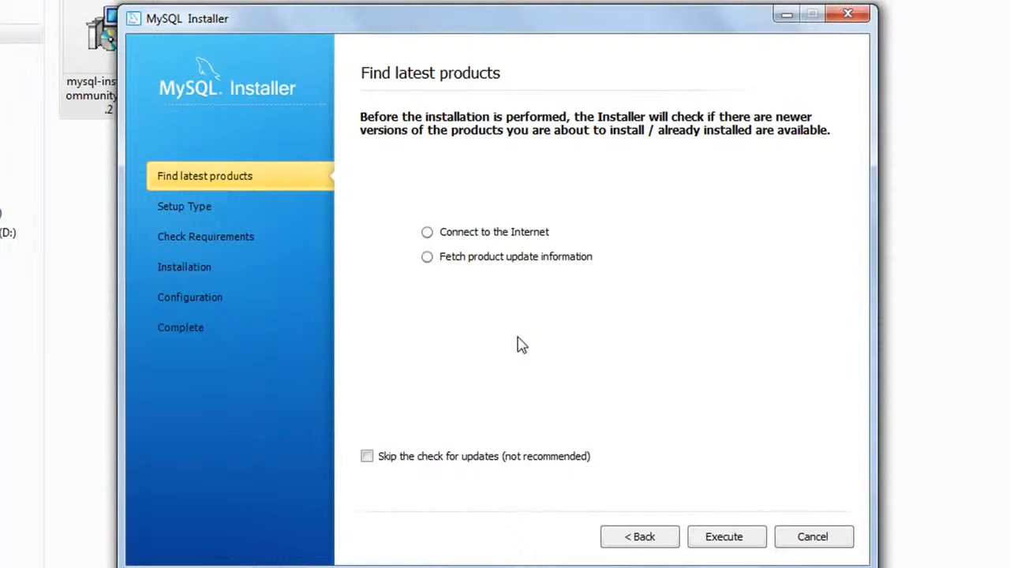
pyautogui.click(715, 539)
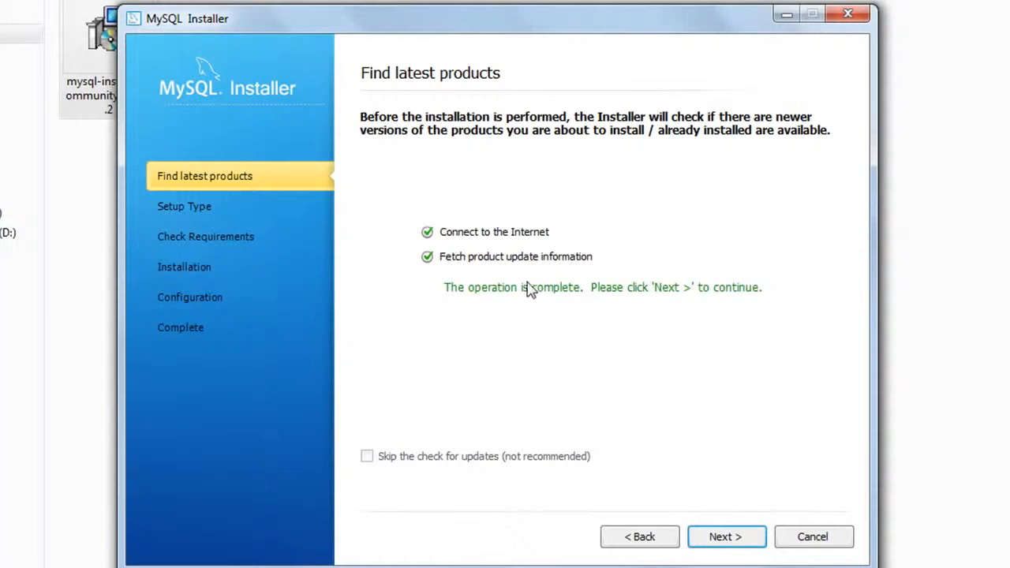
pyautogui.click(720, 542)
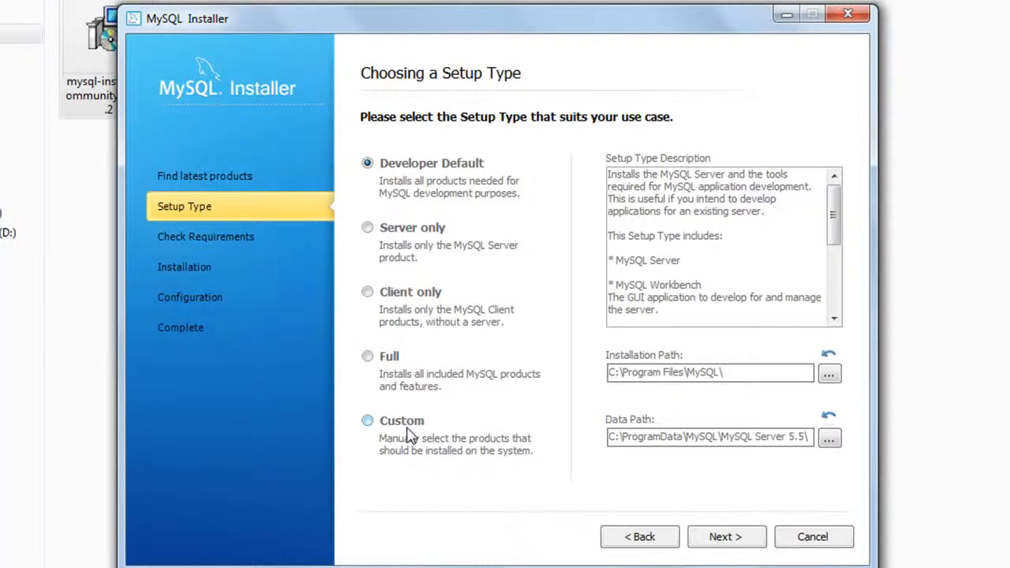
# Step: Choose the Full setup type, execute the requirements check and continue to the installation stage
pyautogui.click(369, 357)
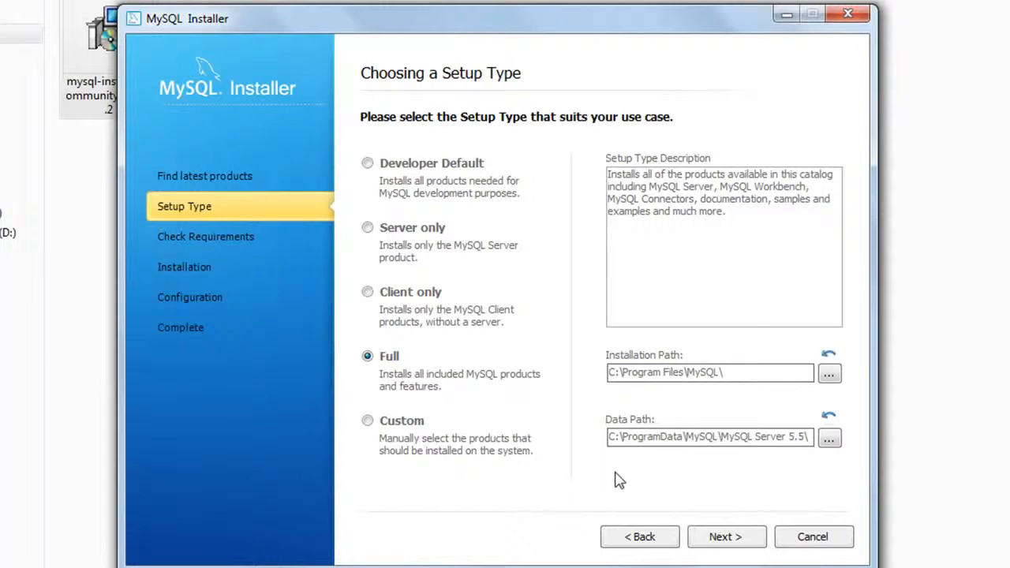
pyautogui.click(724, 536)
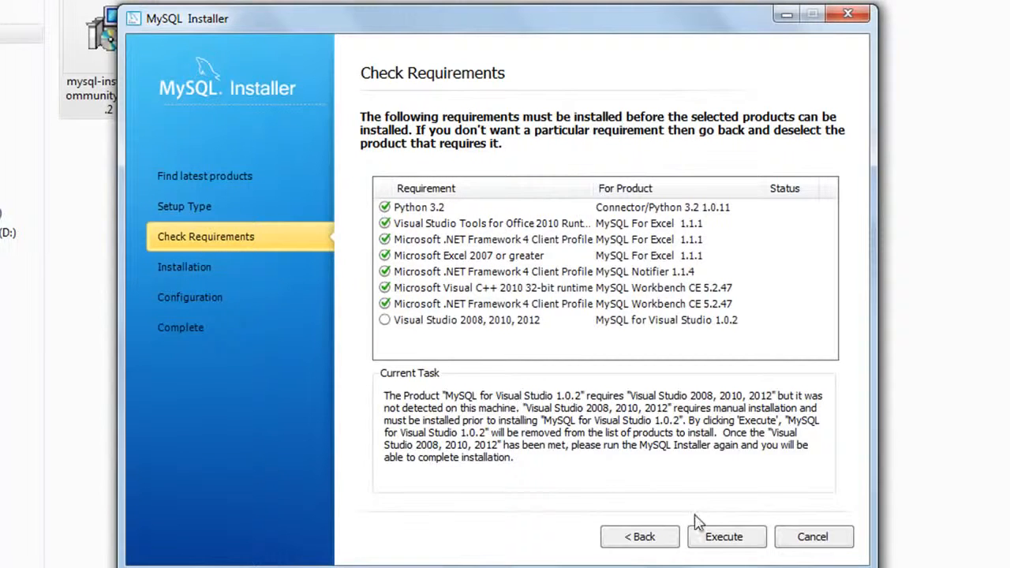
pyautogui.click(714, 538)
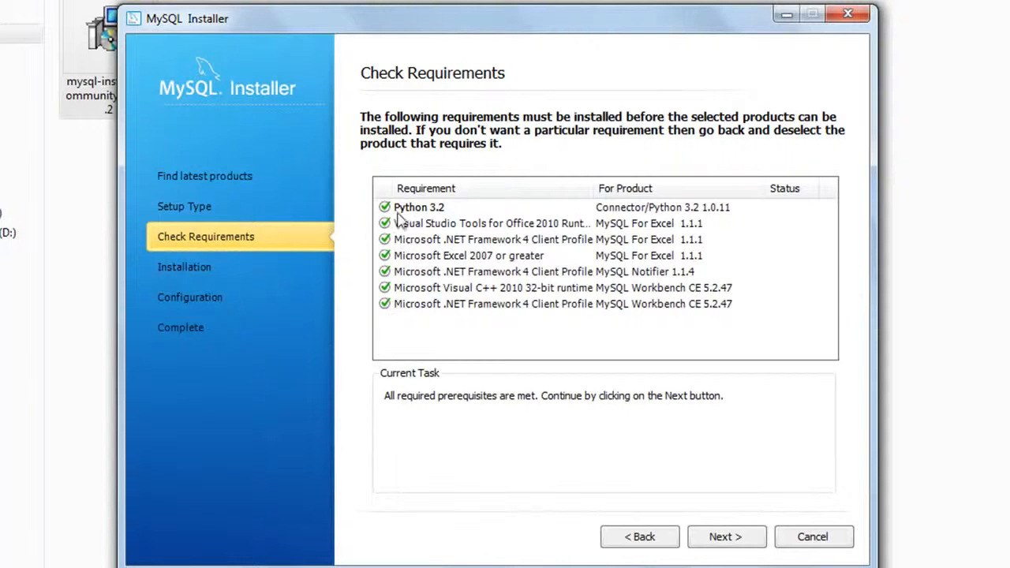
pyautogui.click(711, 544)
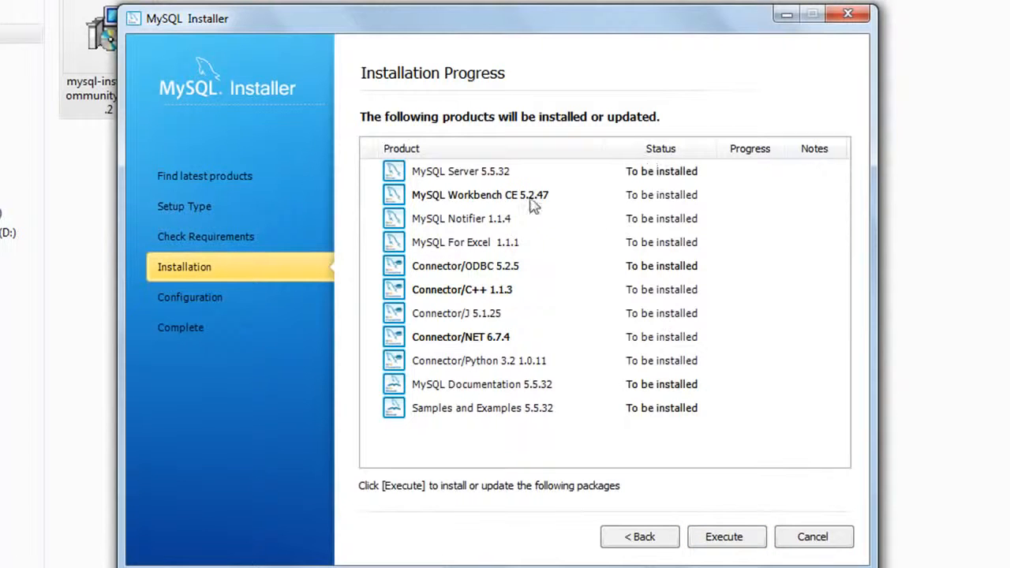
# Step: Install the listed MySQL products and proceed to the MySQL Server configuration
pyautogui.click(726, 537)
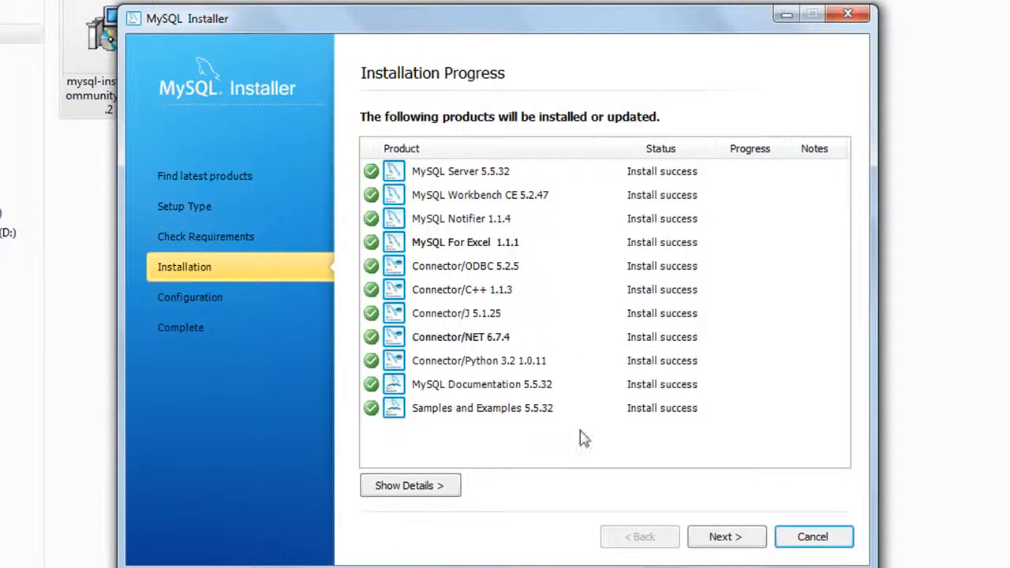
pyautogui.click(732, 538)
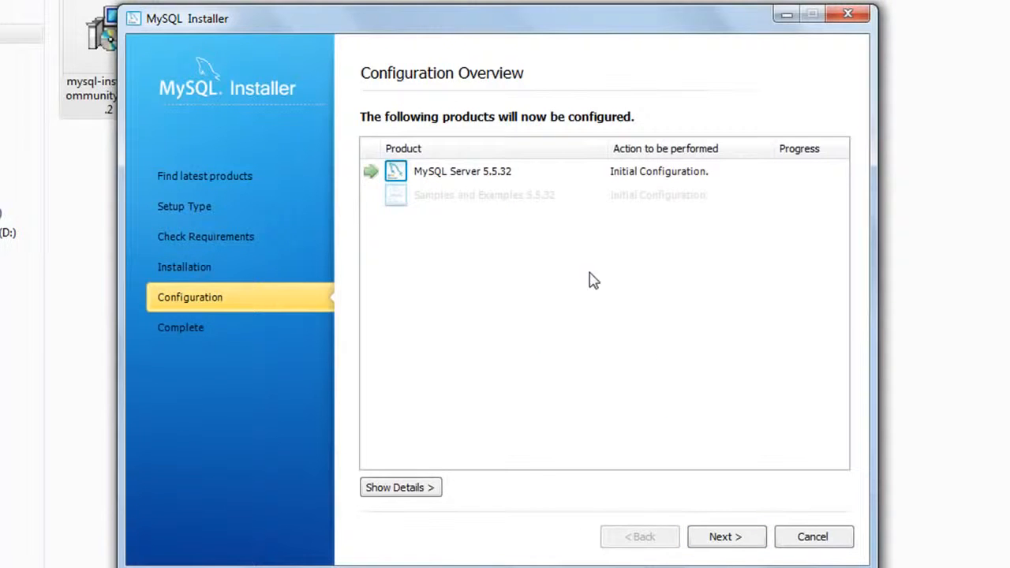
pyautogui.click(722, 540)
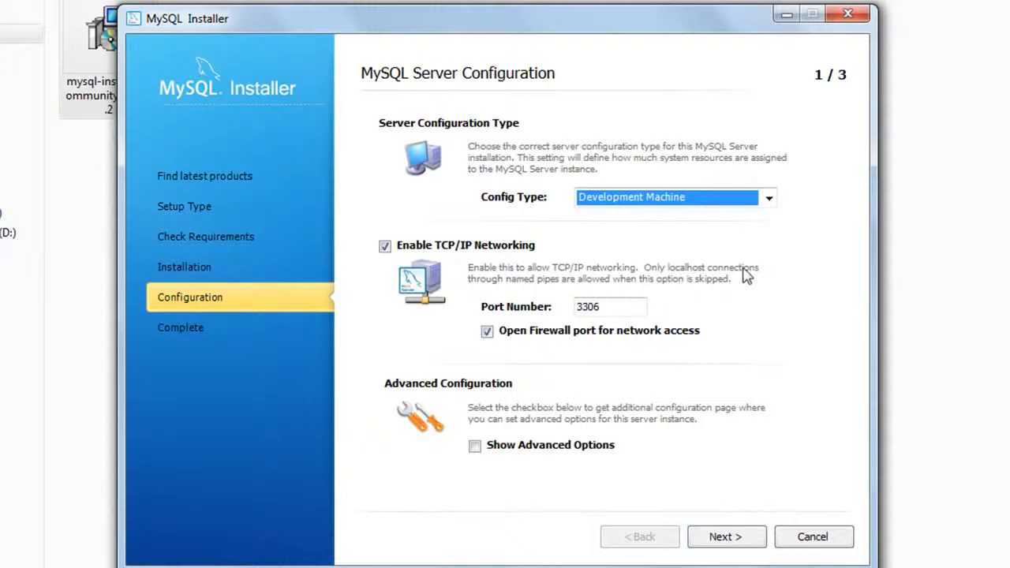
# Step: Set the server configuration type to Development Machine and accept the networking settings
pyautogui.click(769, 199)
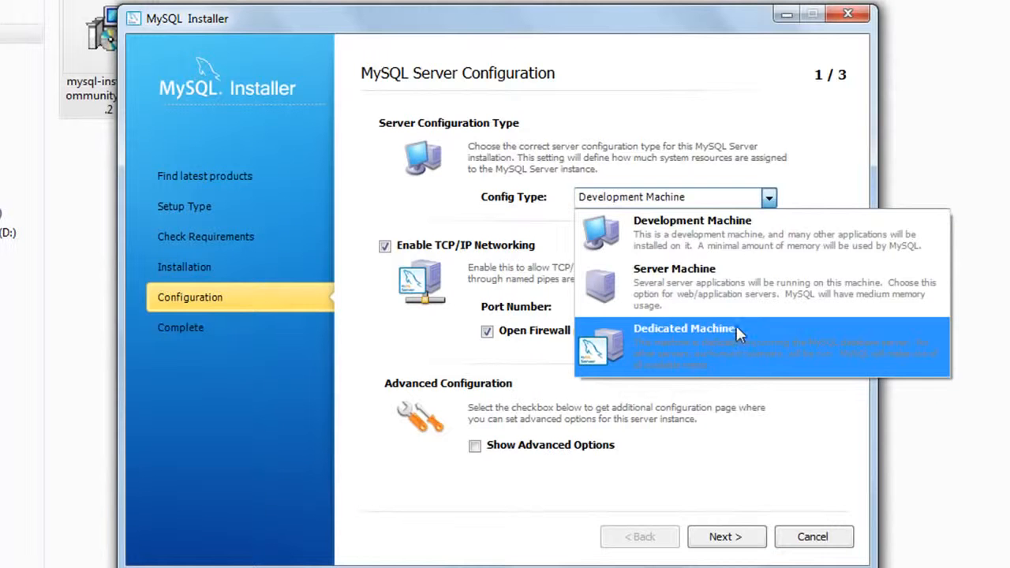
pyautogui.click(755, 248)
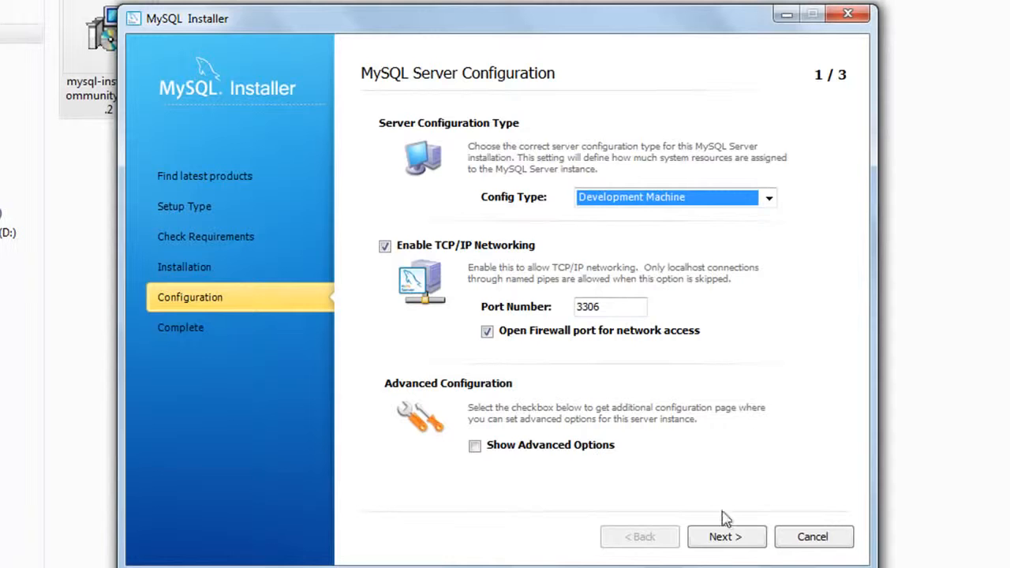
pyautogui.click(724, 537)
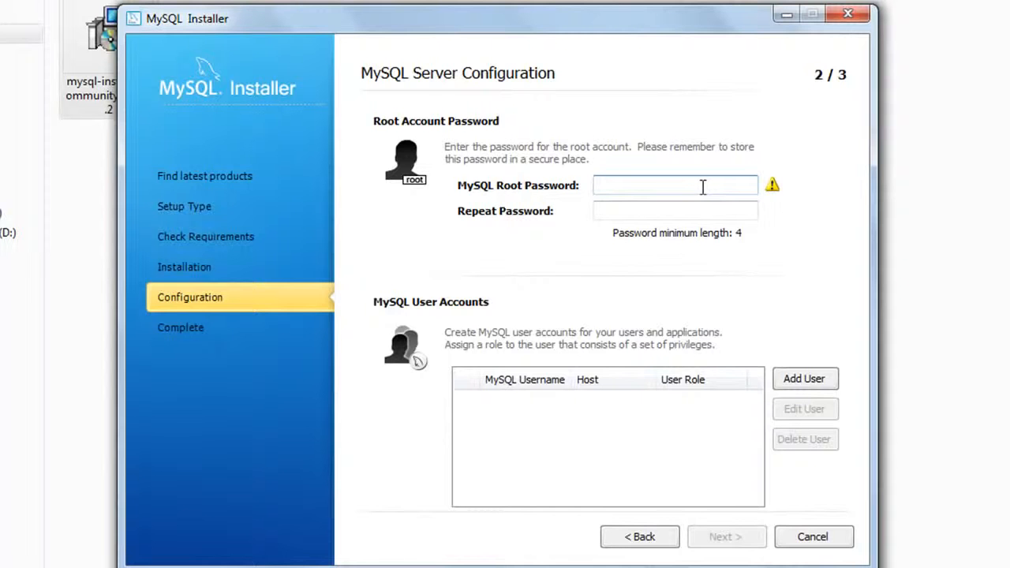
# Step: Enter the MySQL root password and repeat it for confirmation
pyautogui.write('******')
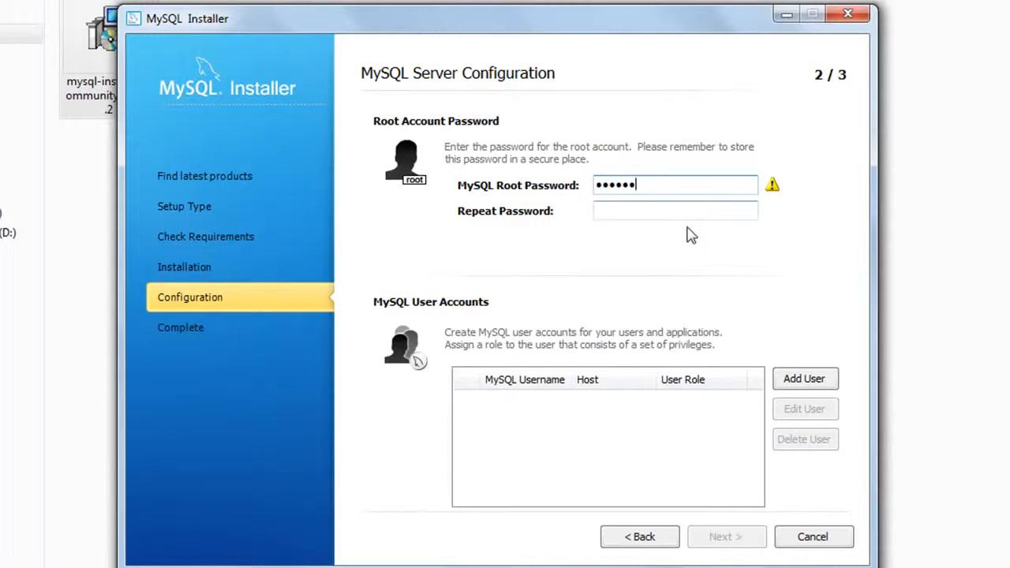
pyautogui.click(685, 215)
pyautogui.write('**')
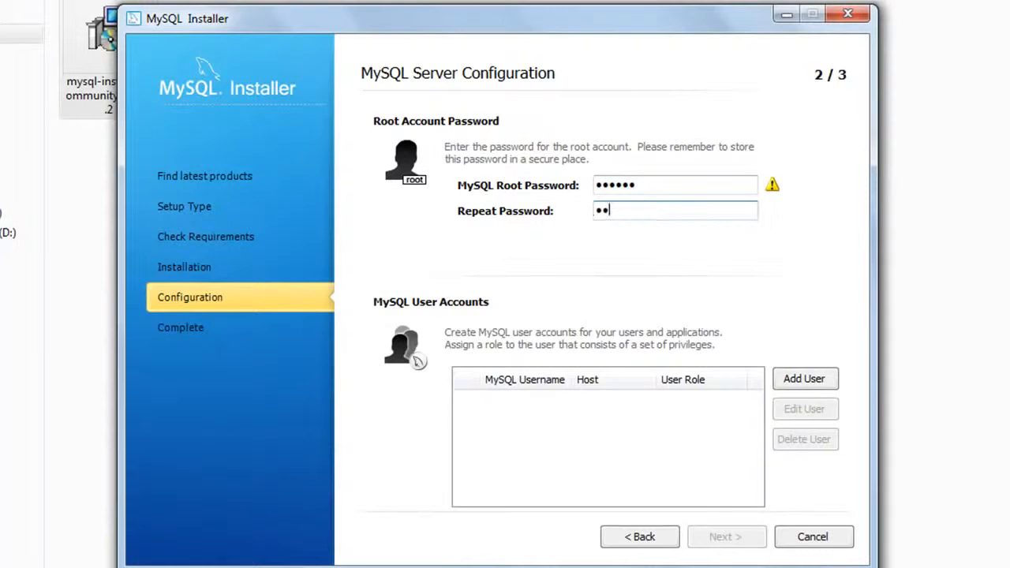
pyautogui.write('****')
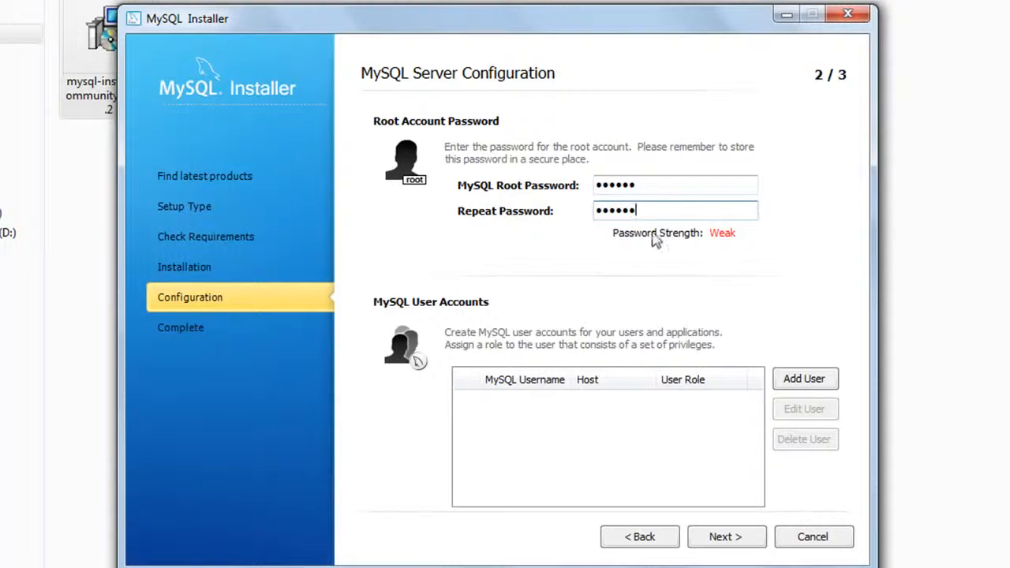
# Step: Start a new MySQL user account with the username self, entering and confirming the account password
pyautogui.click(797, 381)
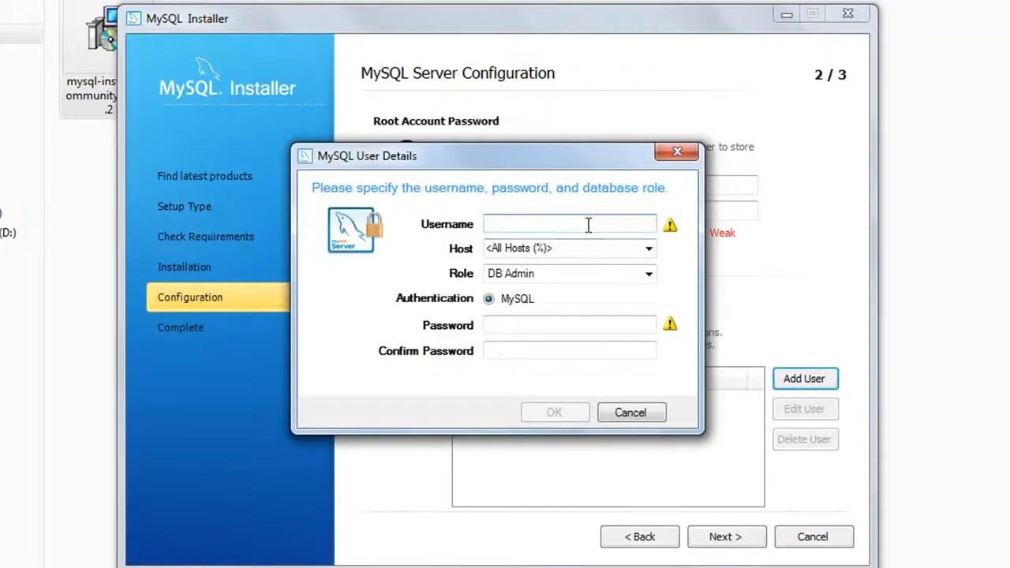
pyautogui.write('self')
pyautogui.click(543, 320)
pyautogui.write('••••••')
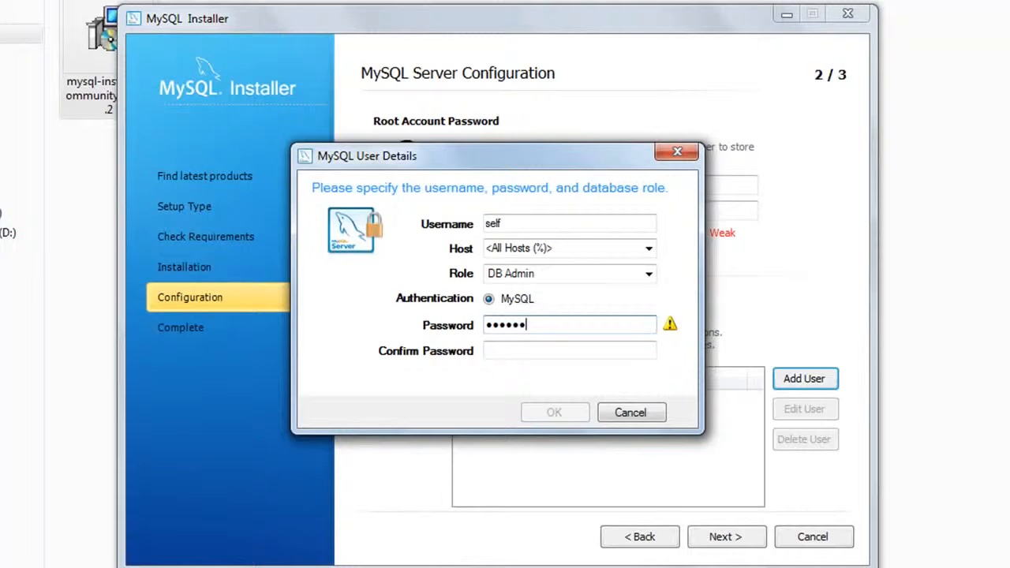
pyautogui.click(528, 347)
pyautogui.write('••••')
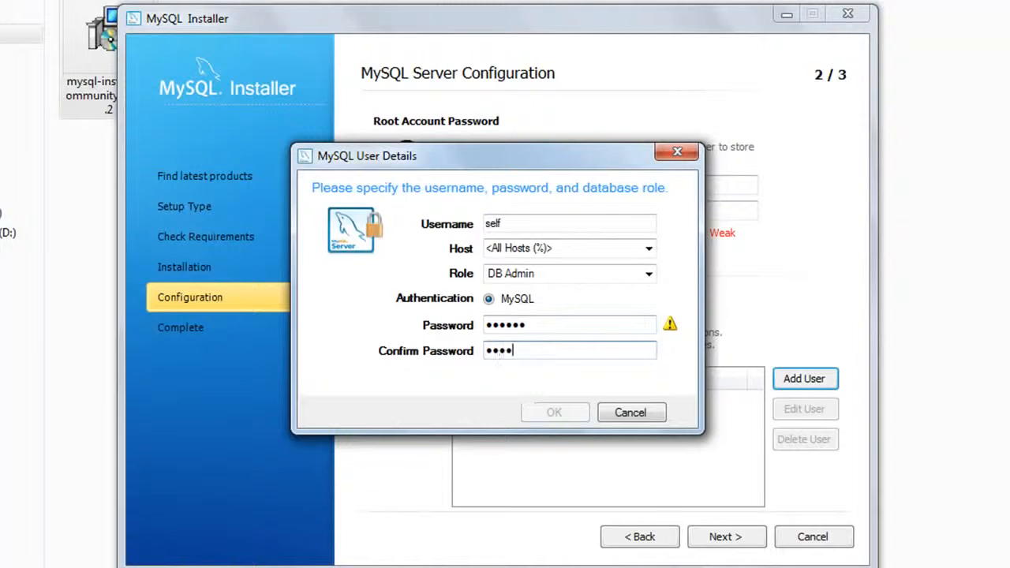
pyautogui.write('••')
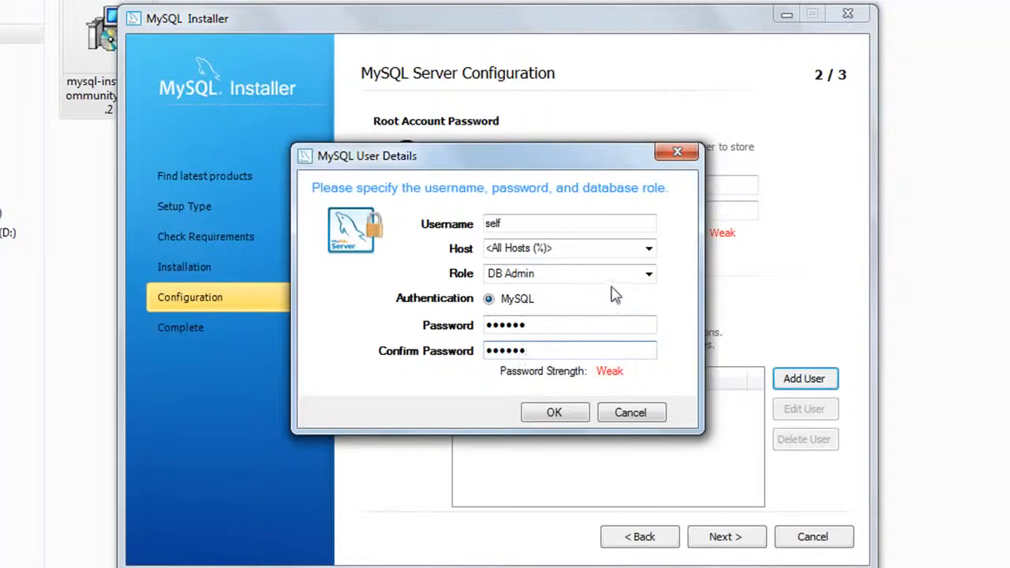
# Step: Assign the DB Admin role to the new user, save the account and continue to the Windows service settings
pyautogui.click(651, 275)
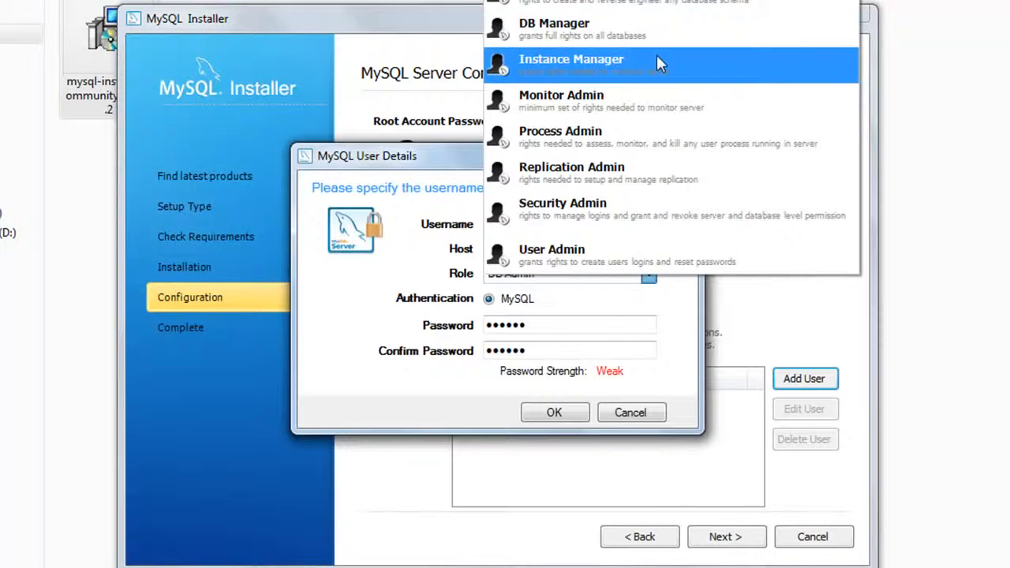
pyautogui.click(606, 110)
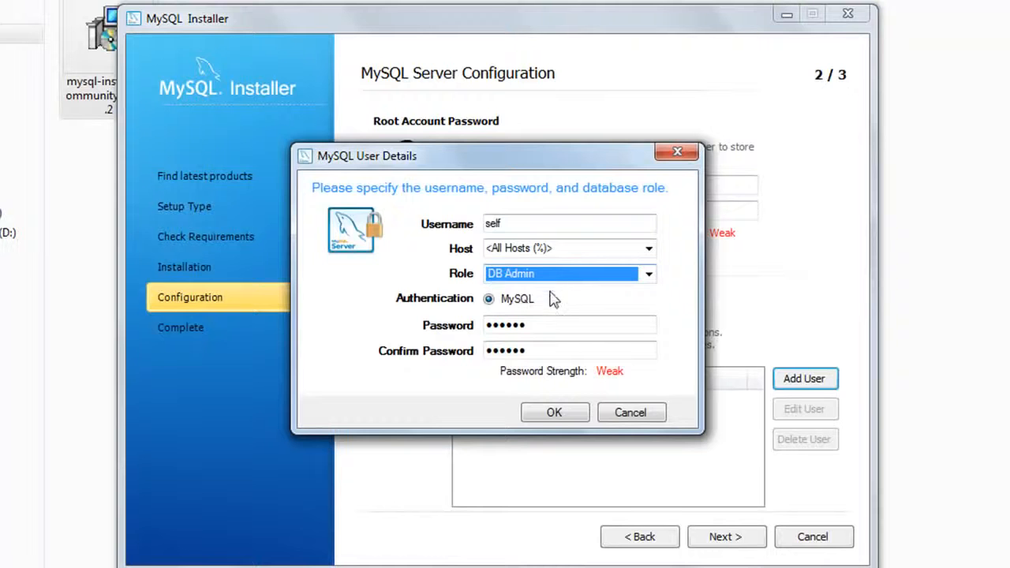
pyautogui.click(553, 417)
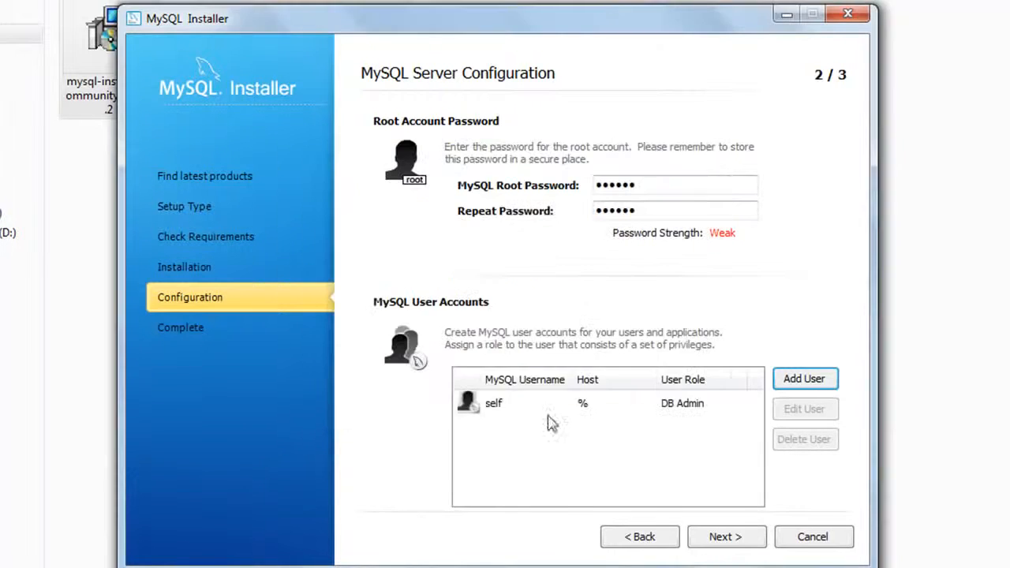
pyautogui.click(720, 537)
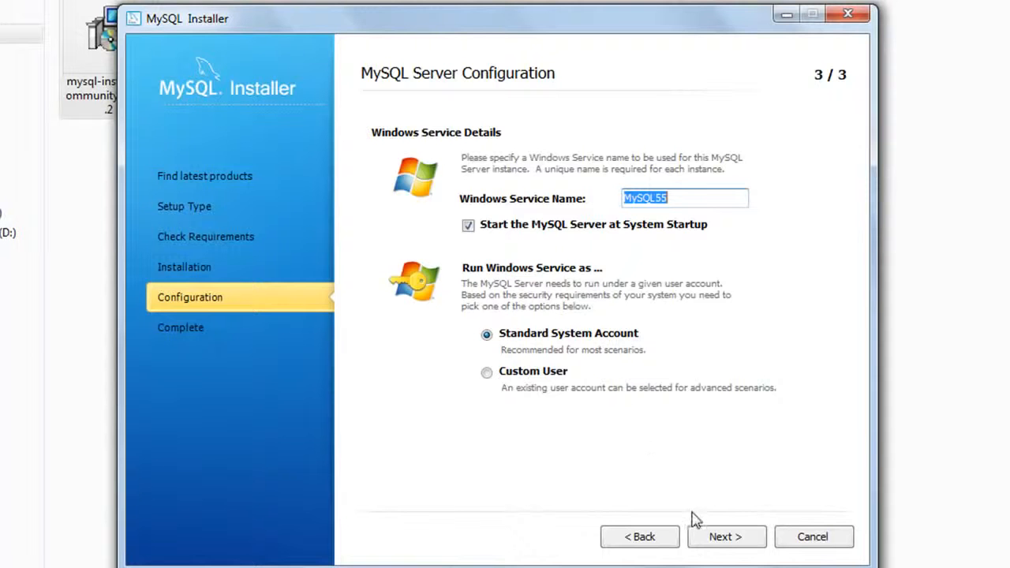
# Step: Accept the default Windows service details for the MySQL Server and run the initial configuration of Samples and Examples 5.5.32
pyautogui.click(714, 539)
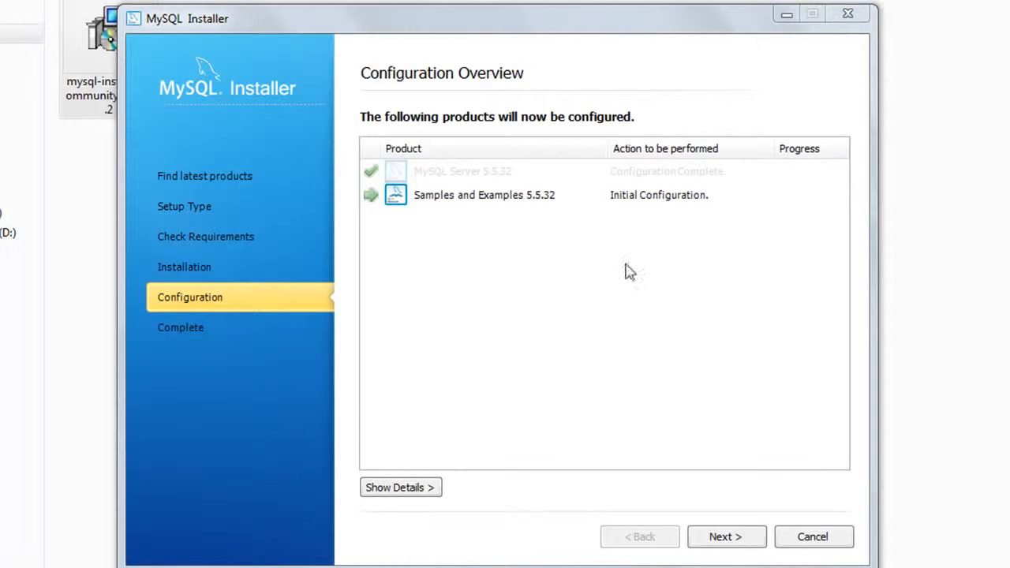
pyautogui.click(711, 540)
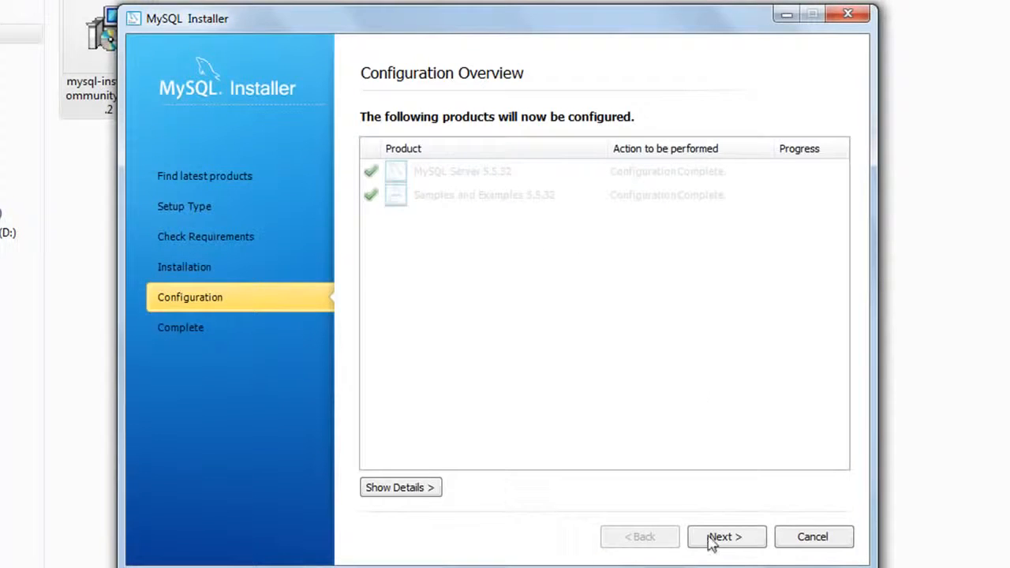
pyautogui.click(723, 545)
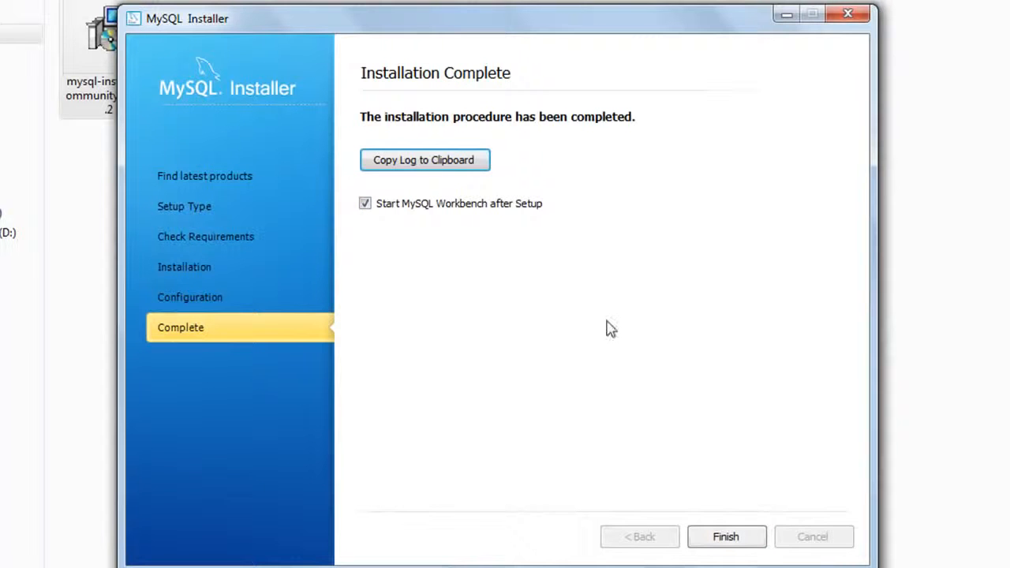
# Step: Finish the setup with MySQL Workbench set to start, then switch to MySQL Workbench and maximize its window
pyautogui.click(726, 538)
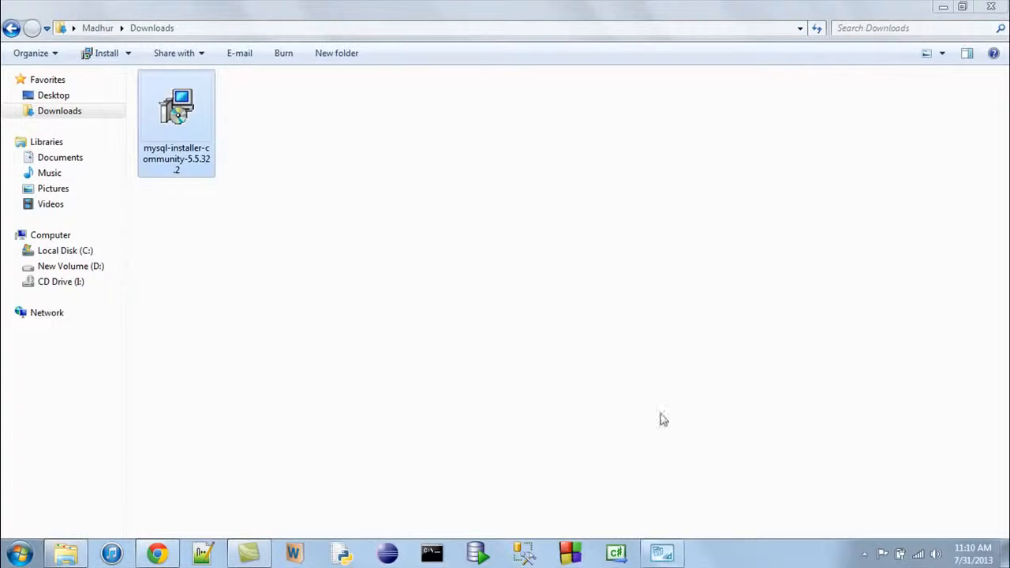
pyautogui.click(661, 552)
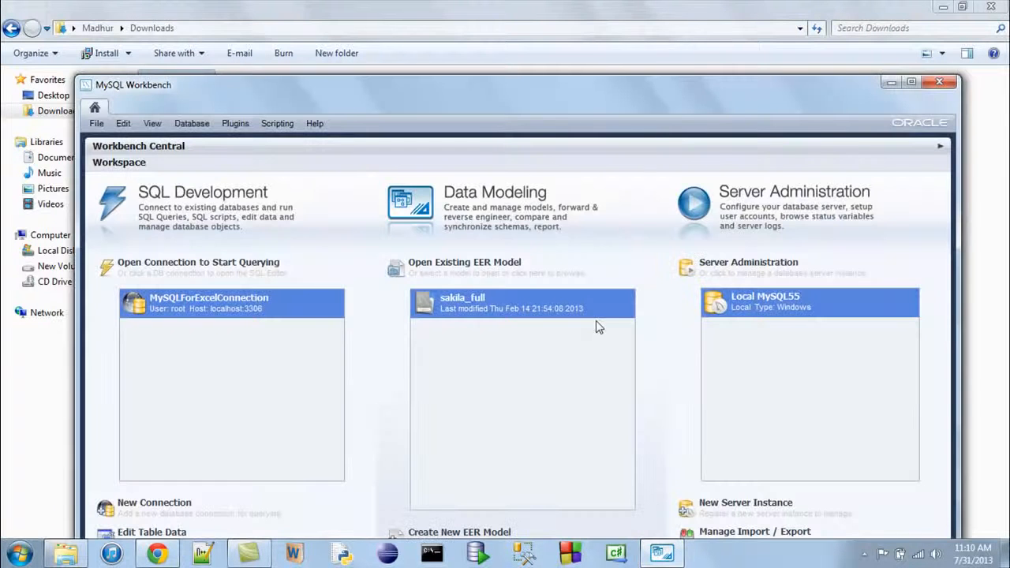
pyautogui.click(911, 82)
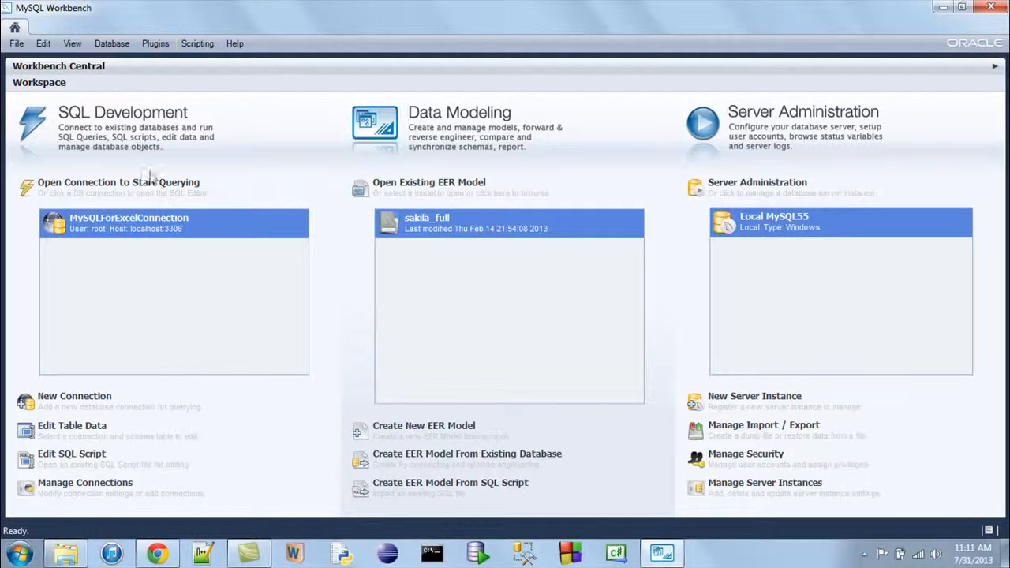
pyautogui.click(620, 184)
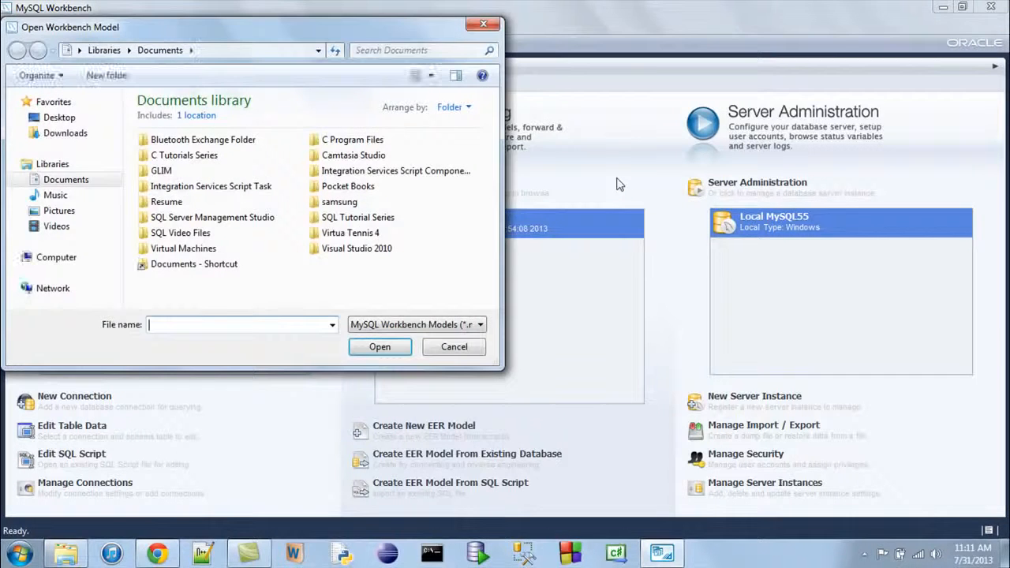
pyautogui.click(454, 347)
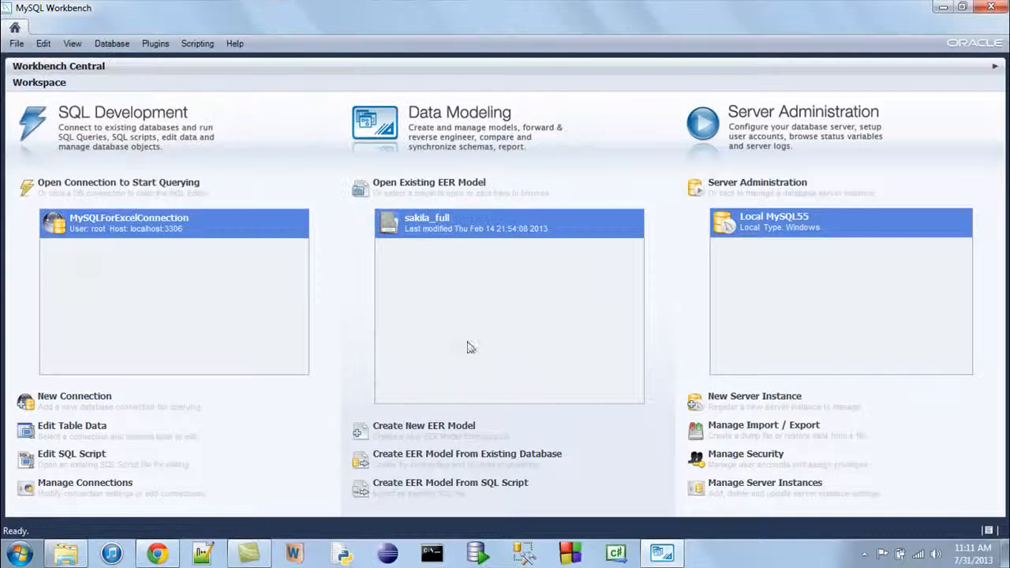